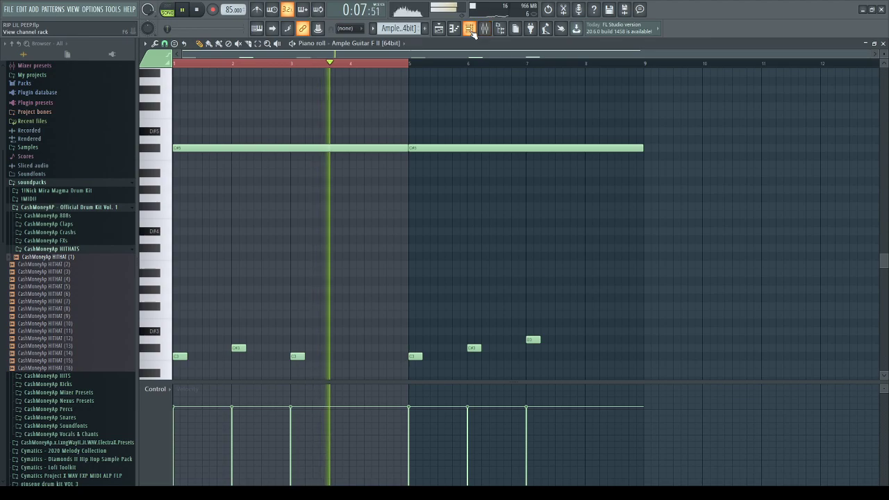
Leave the piano roll and inspect the Ample Guitar F II instrument's Strummer page from the channel rack.
click(882, 44)
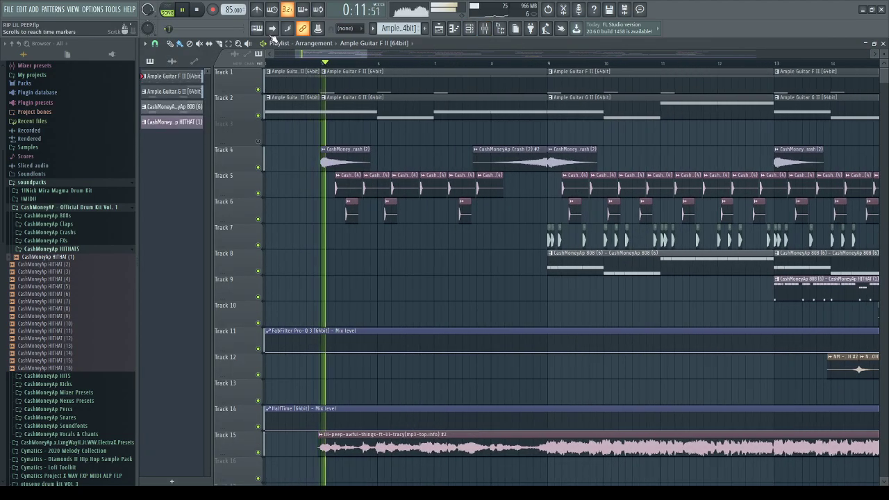
scroll(416, 135, up, 1)
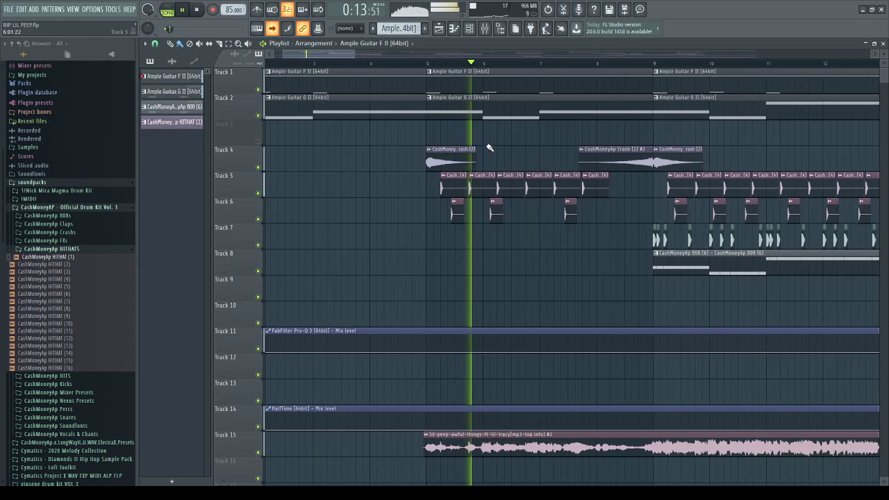
click(470, 29)
click(295, 178)
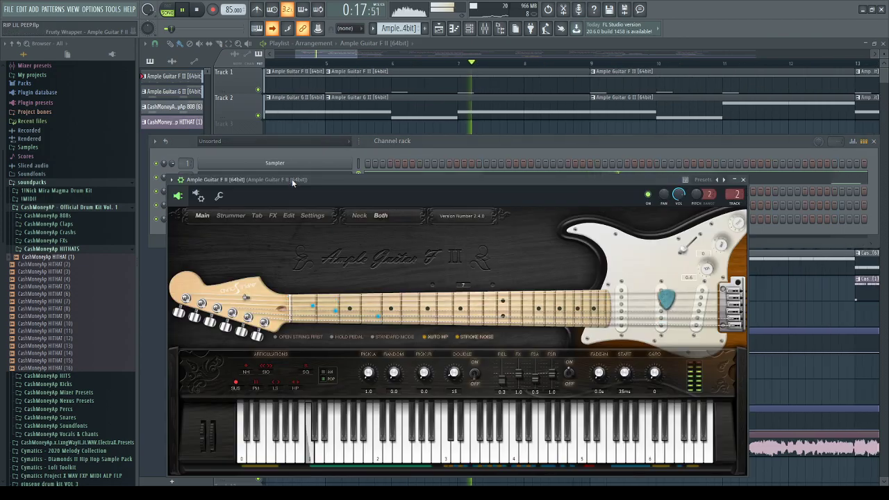
drag(372, 179, 376, 102)
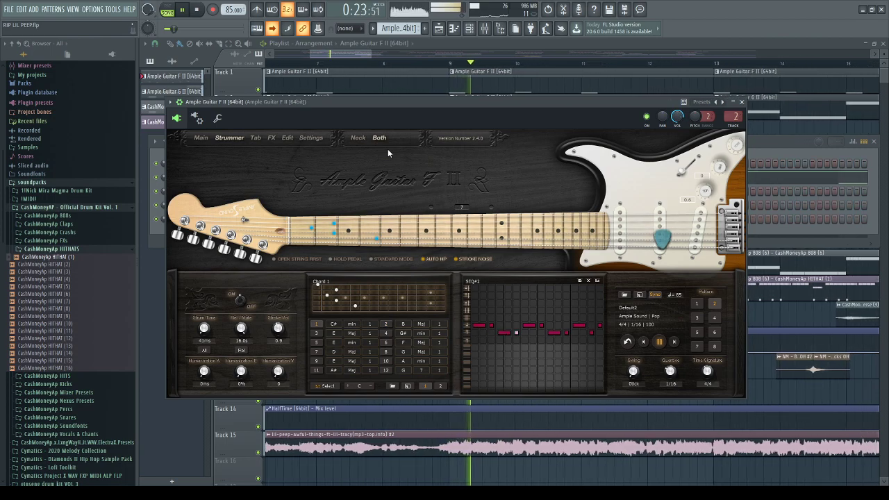
click(741, 102)
click(801, 148)
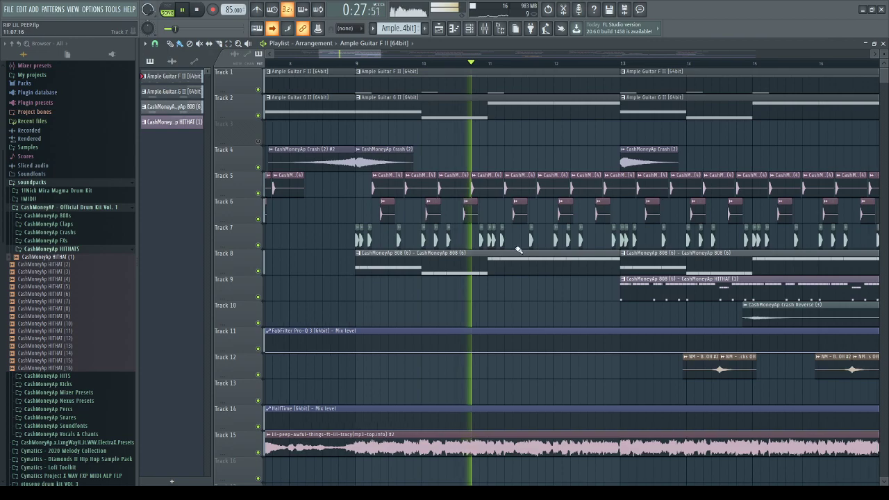
Examine the note sequence of the CashMoneyAp 808 (6) pattern in the piano roll and return to the playlist.
scroll(507, 245, up, 2)
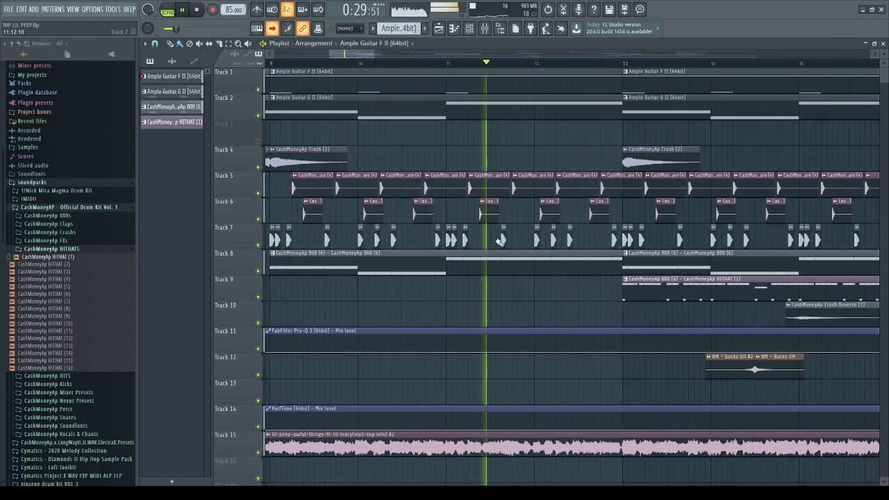
double_click(454, 268)
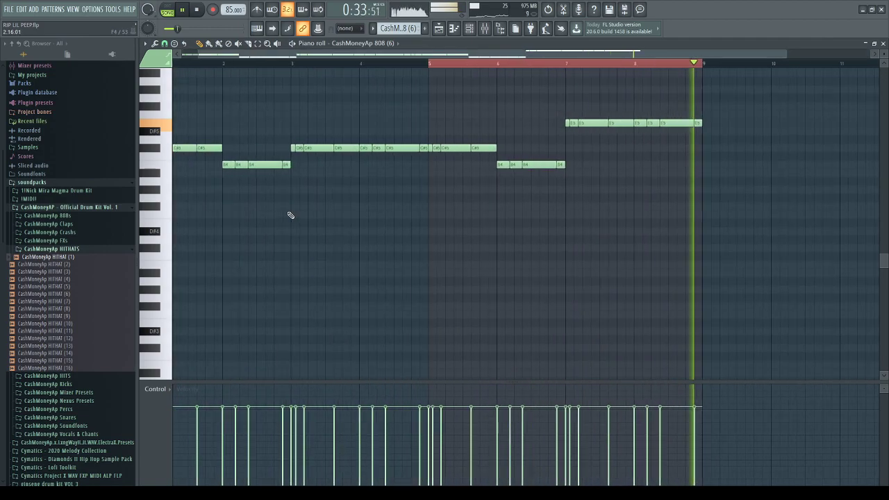
scroll(478, 161, up, 4)
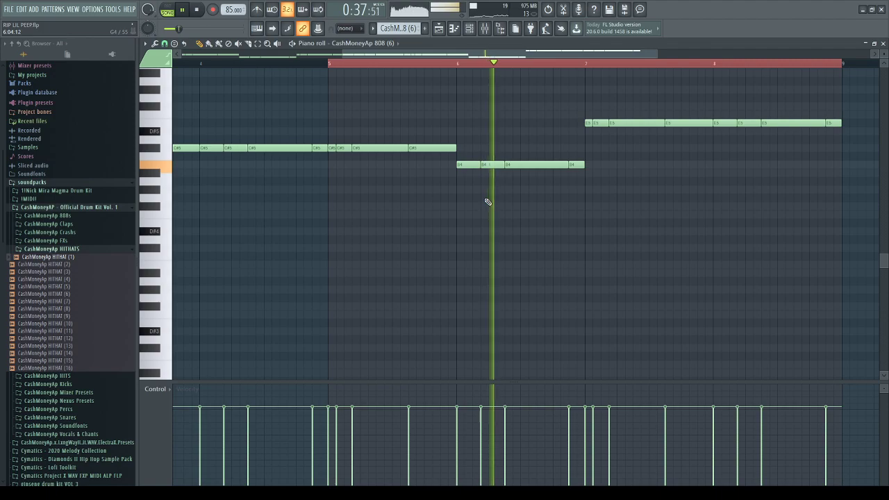
scroll(487, 201, down, 3)
scroll(284, 147, up, 1)
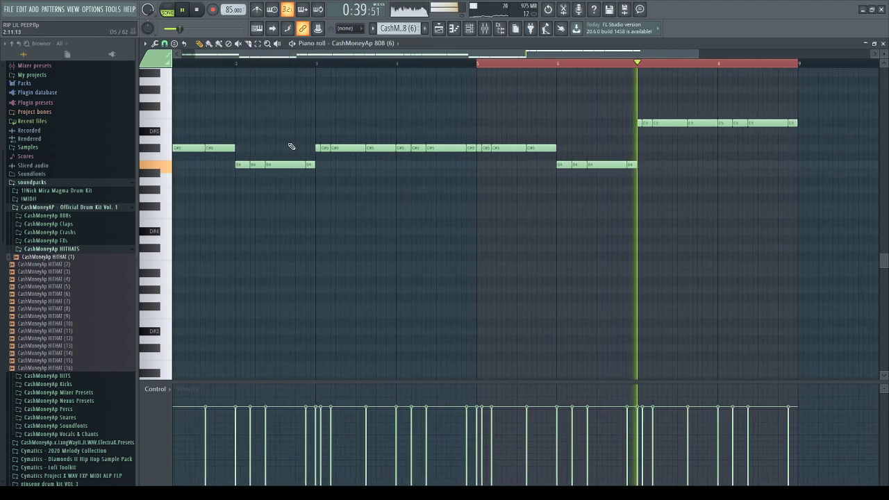
drag(407, 56, 358, 54)
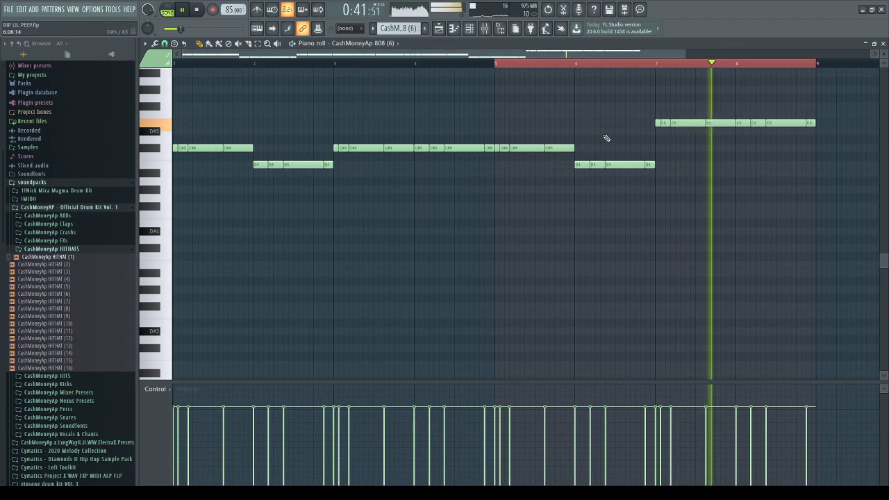
click(882, 44)
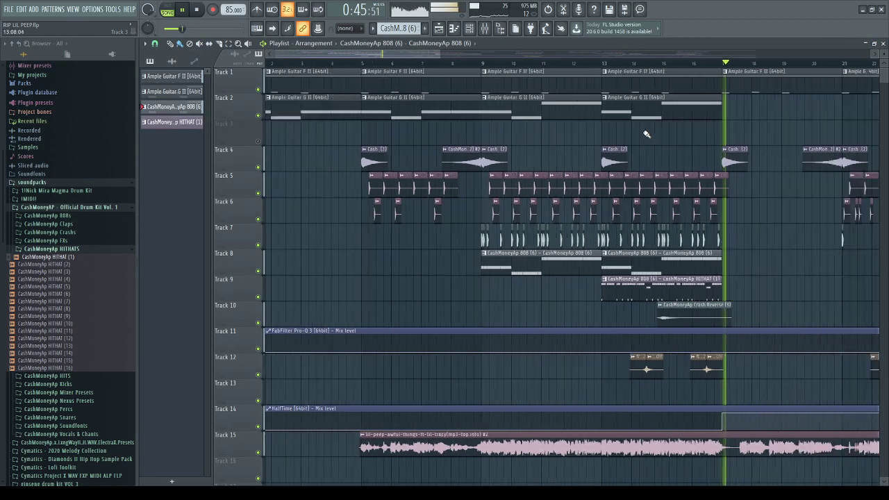
Turn on auto-scrolling so that the playlist follows the playhead.
click(272, 29)
scroll(512, 173, up, 4)
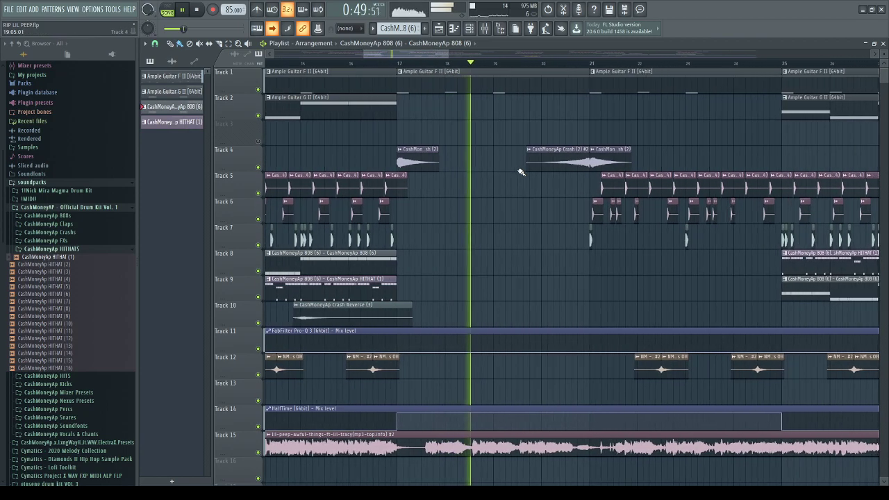
scroll(522, 172, down, 1)
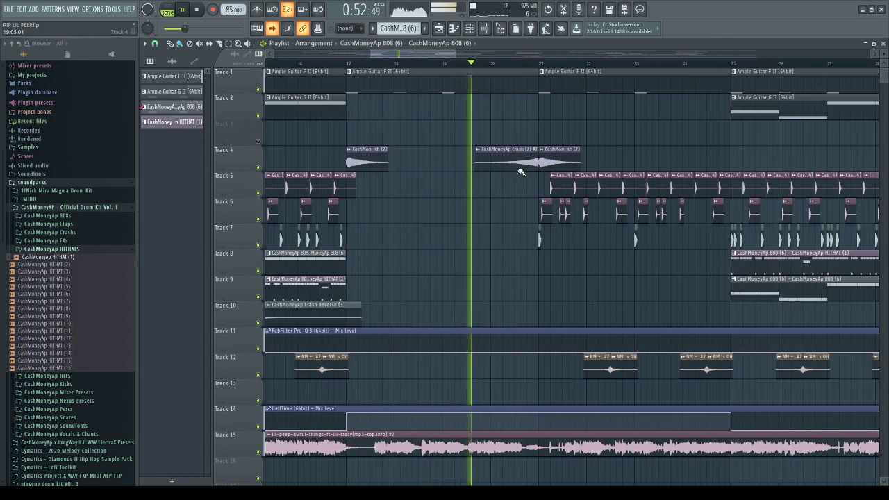
Show the mixer as a floating window, widened to include more insert tracks, over the lower part of the playlist.
click(484, 29)
click(876, 43)
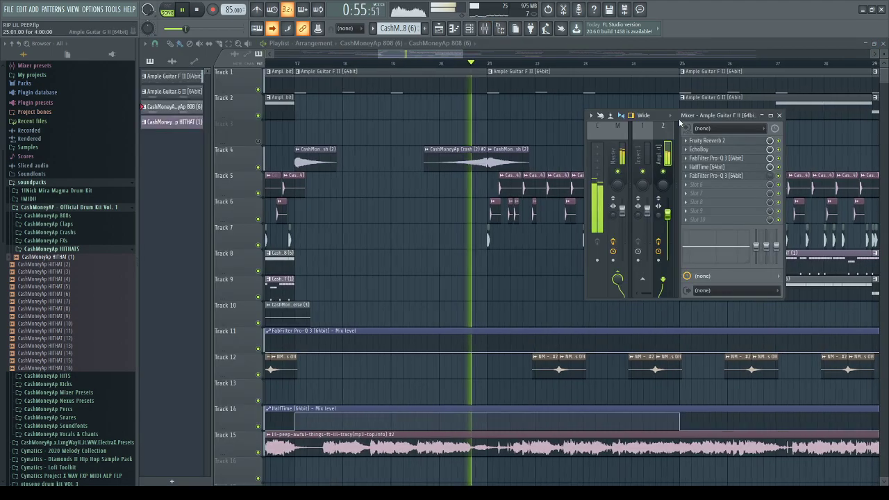
drag(573, 184, 366, 184)
drag(528, 120, 507, 283)
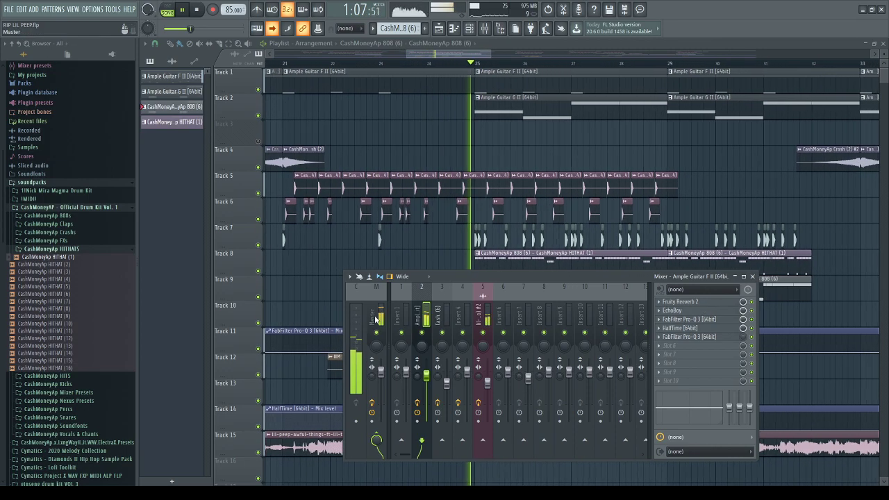
Check the Master track's effects chain and return to the Ample Guitar F II mixer track.
key(Left)
key(Left)
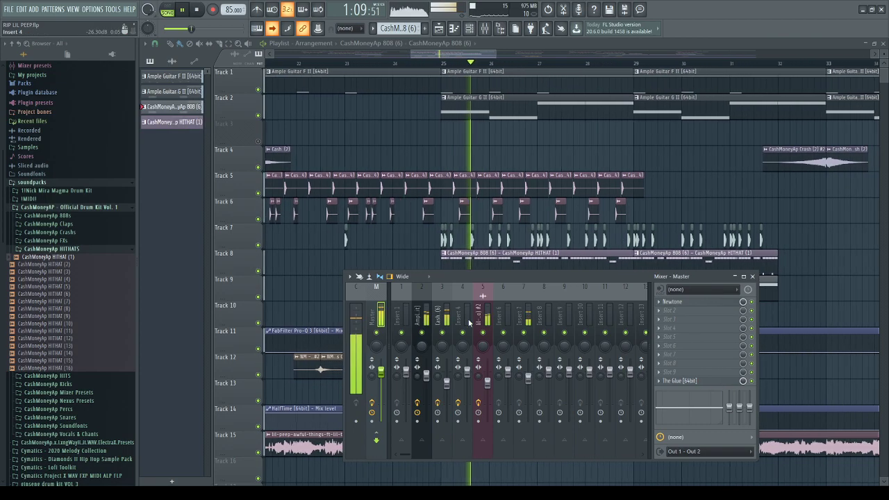
key(Right)
key(Right)
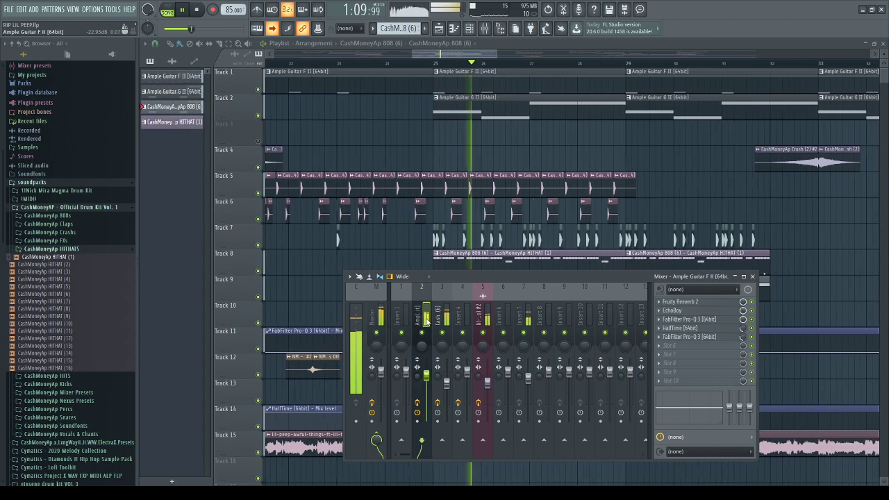
Examine the curves of both FabFilter Pro-Q 3 equalizers on the Ample Guitar F II mixer track.
click(689, 336)
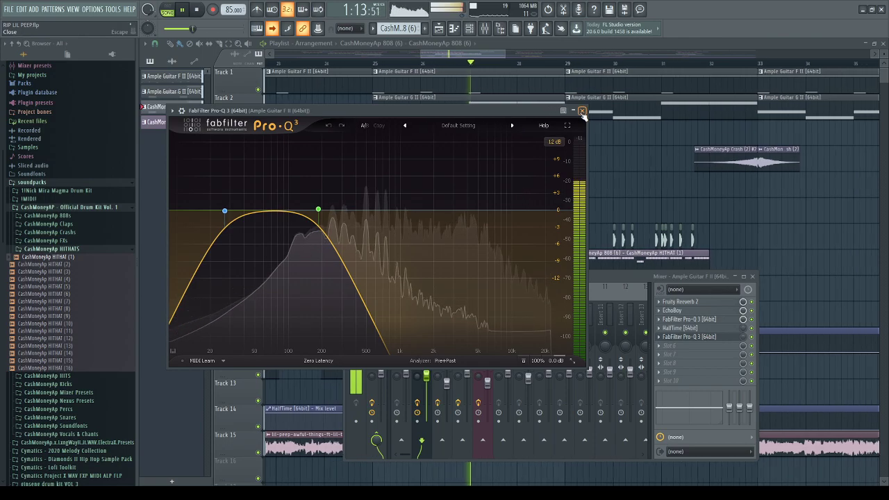
click(700, 318)
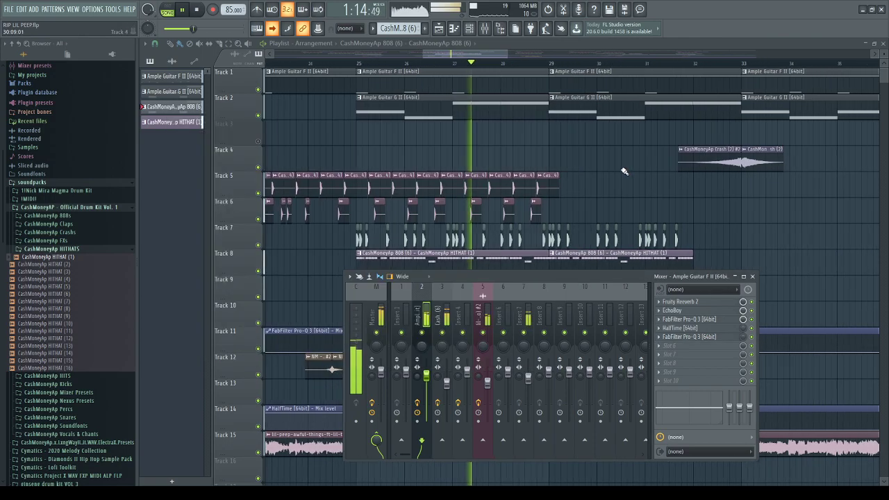
click(700, 318)
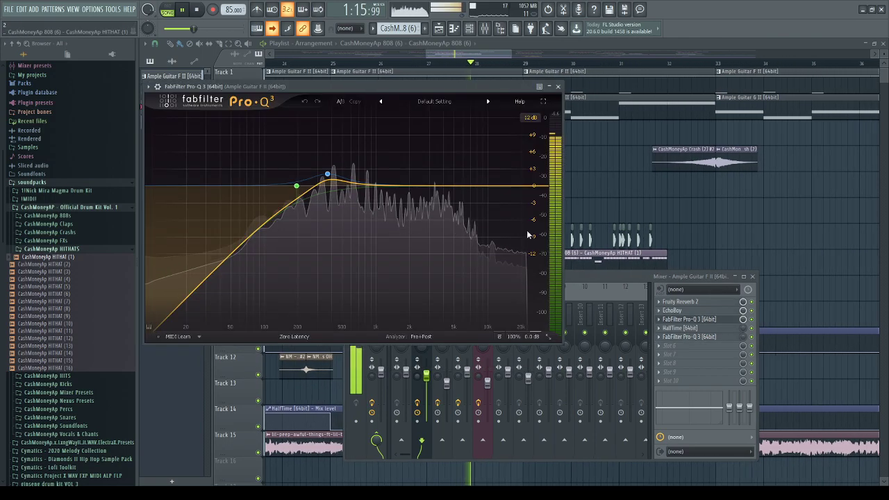
click(558, 86)
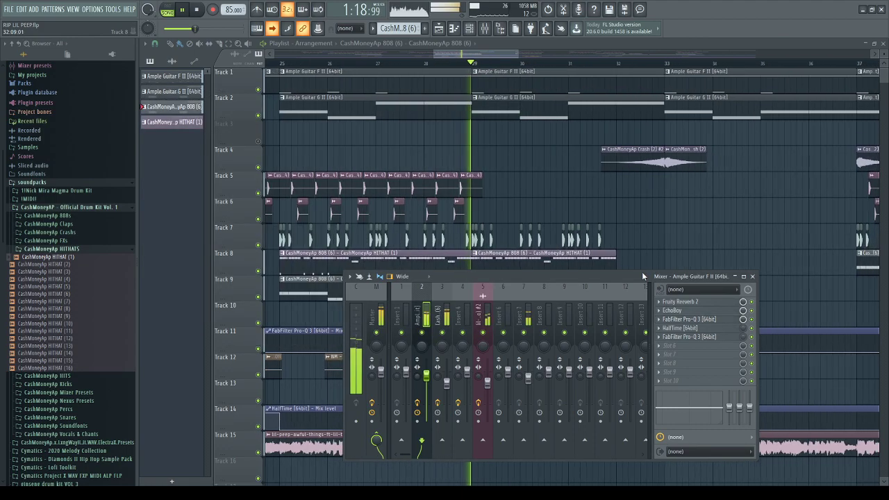
Inspect the EchoBoy delay and Fruity Reeverb 2 settings on the Ample Guitar F II mixer track.
click(682, 311)
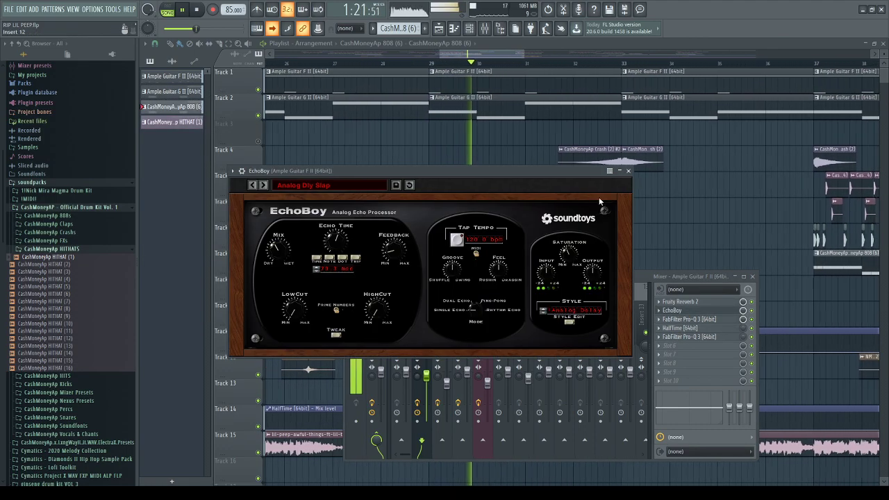
click(629, 172)
click(683, 301)
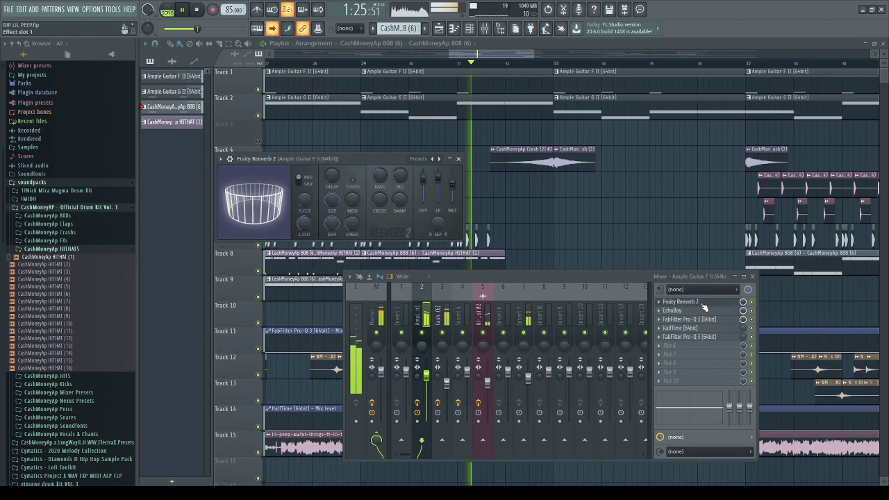
click(459, 159)
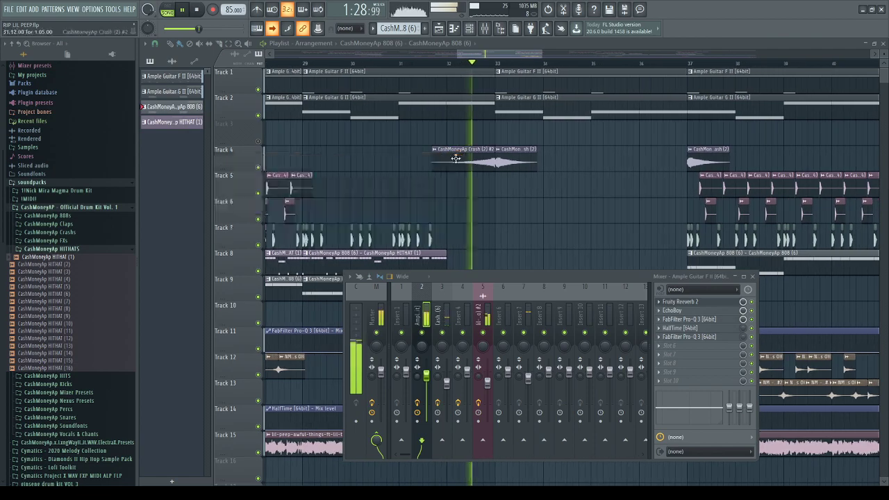
Inspect the Fruity Blood Overdrive and FabFilter Pro-Q 3 settings on the CashMoneyAp 808 (6) track, and close the mixer.
click(447, 319)
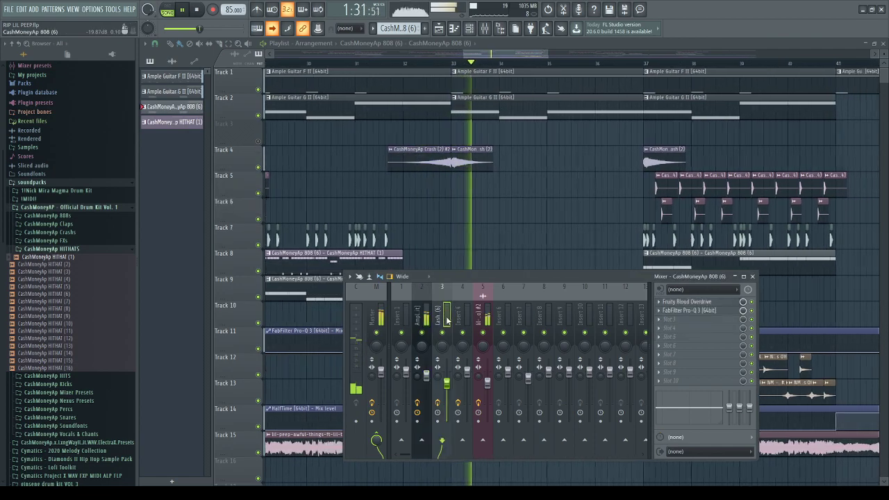
click(701, 304)
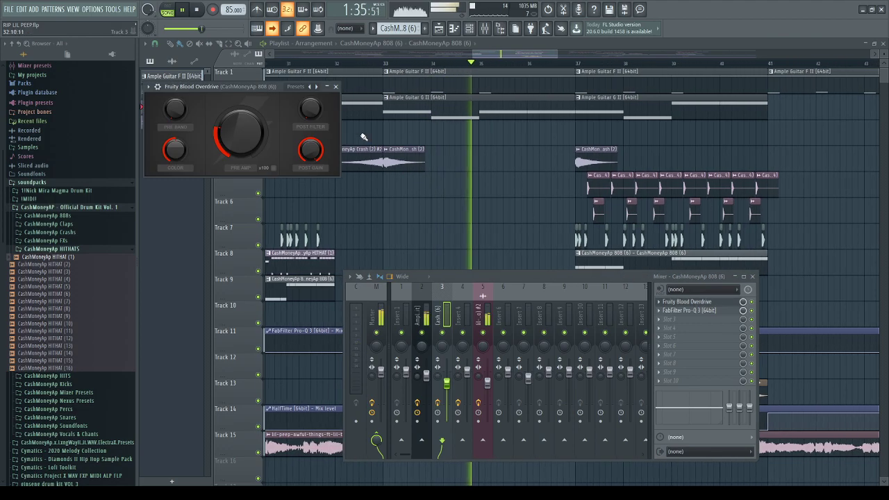
click(336, 87)
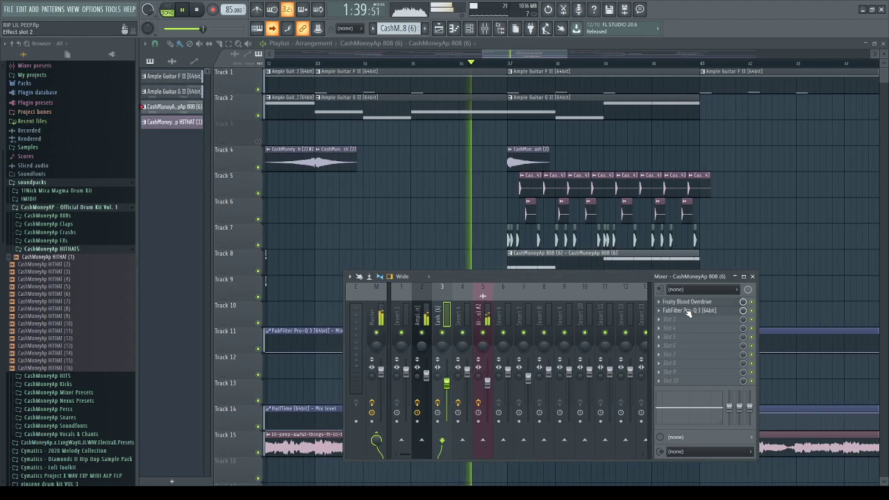
click(687, 312)
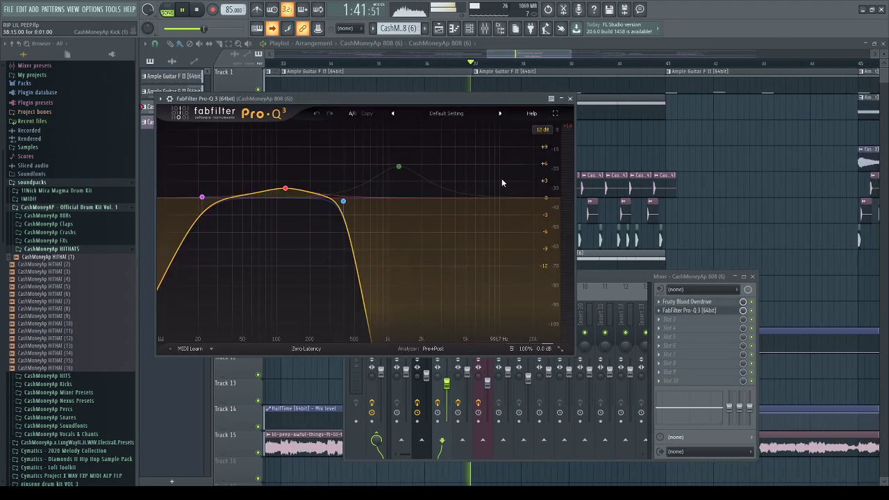
click(569, 100)
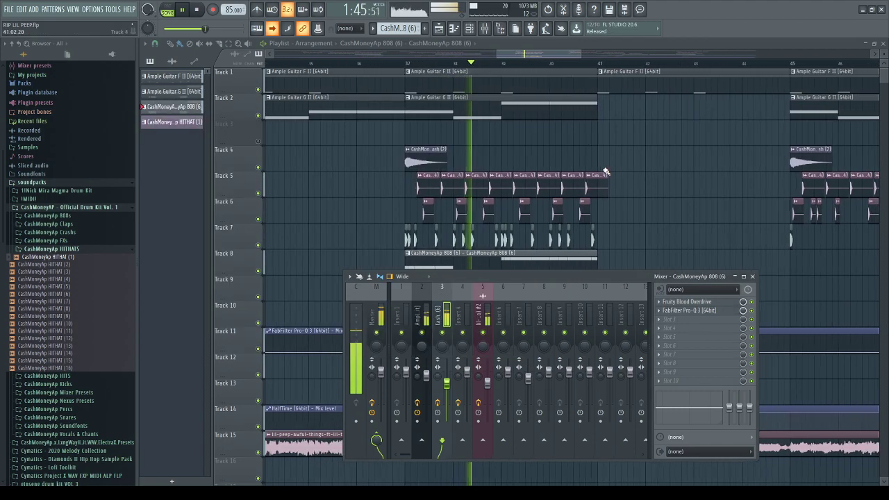
click(752, 277)
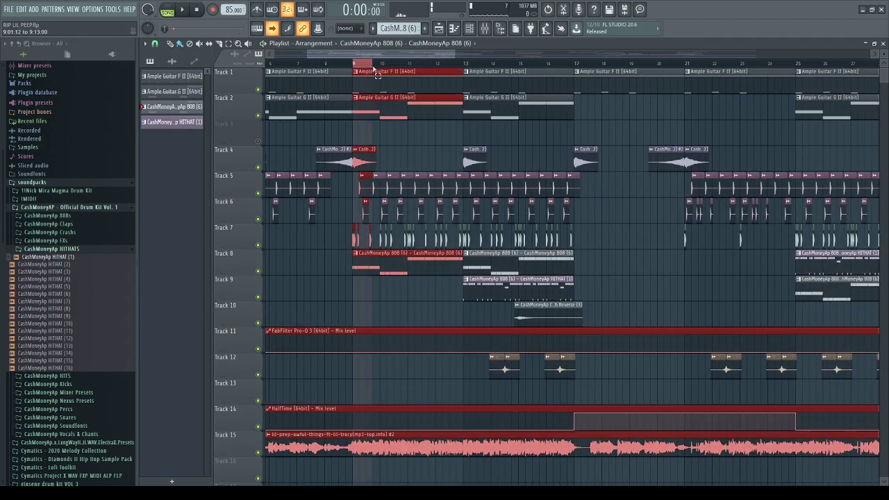
Solo the guitar part in the playlist to hear it on its own, and stop playback.
right_click(258, 90)
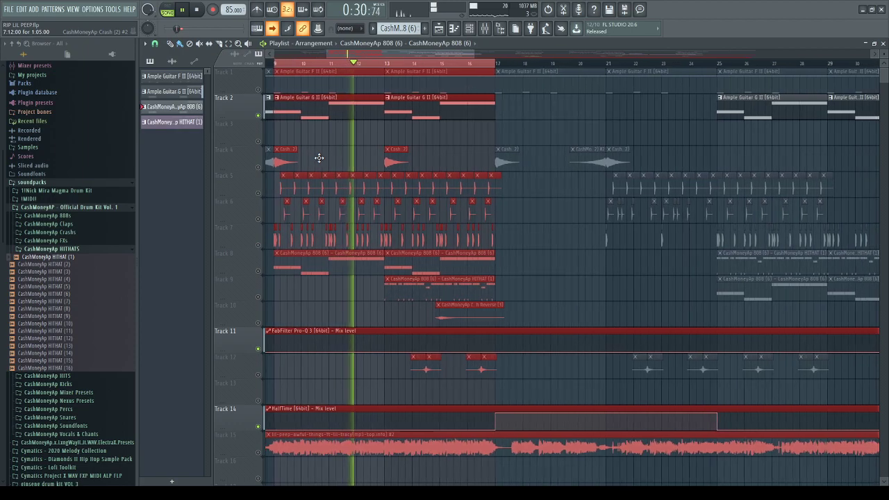
key(space)
Set the playlist's time selection to run from bar 9 to bar 13.
ctrl+scroll(360, 98, up, 5)
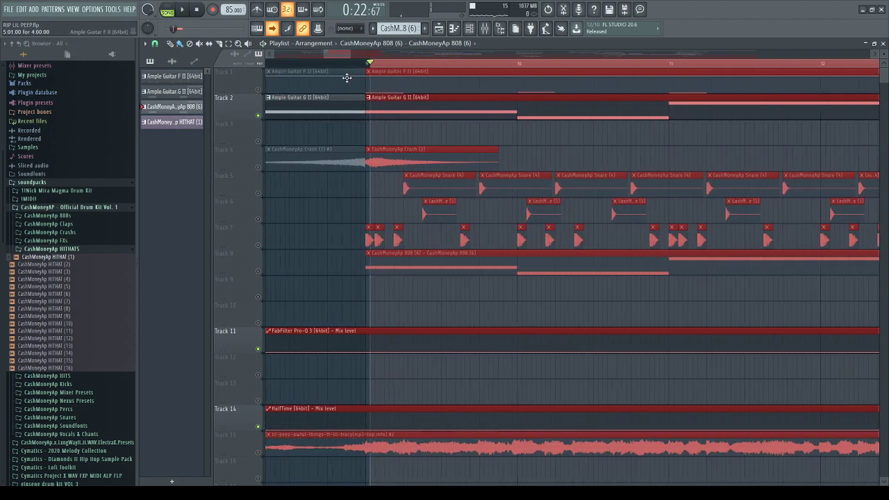
drag(375, 64, 387, 65)
drag(532, 79, 838, 82)
scroll(704, 104, down, 5)
scroll(428, 155, up, 2)
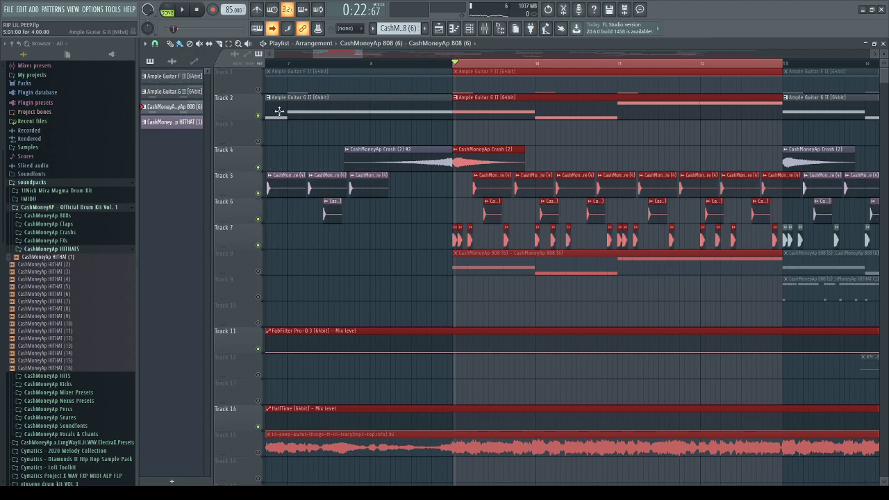
Play the selected bars to listen to the crash, snare and kick parts on tracks 4 to 7.
key(space)
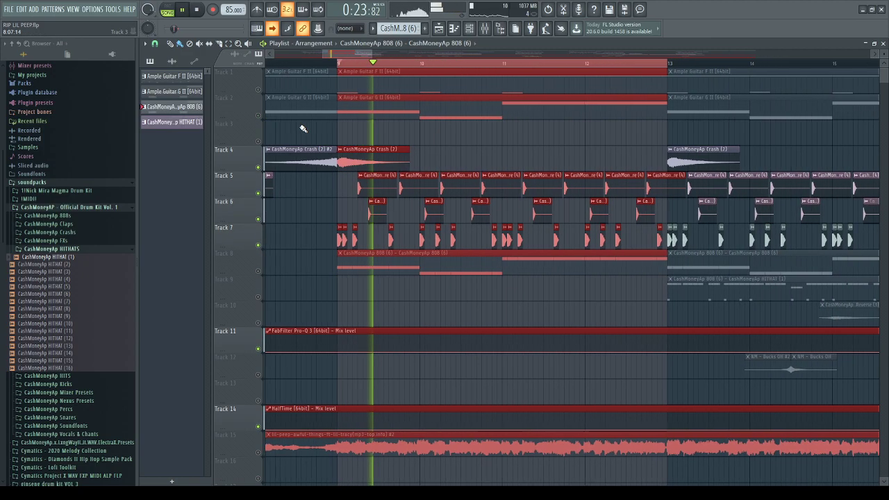
click(273, 67)
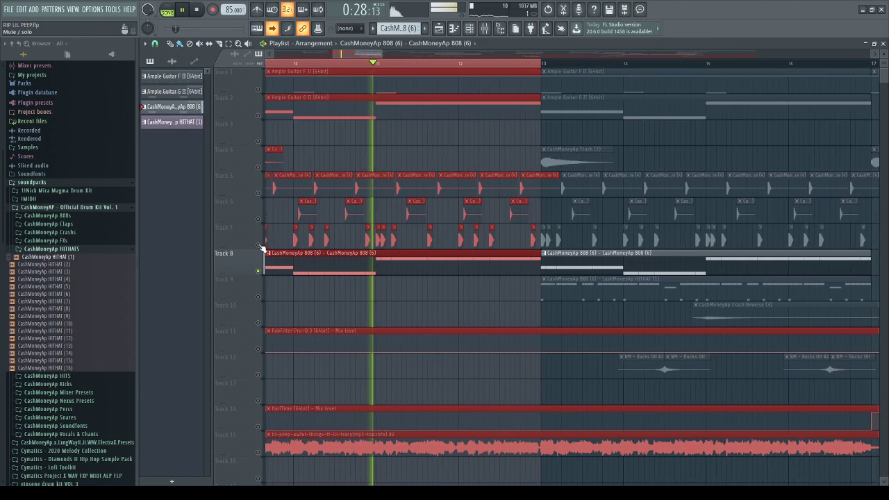
Unmute tracks 5 to 7 alongside the 808 on track 8 to hear them together, and stop playback.
drag(261, 248, 262, 171)
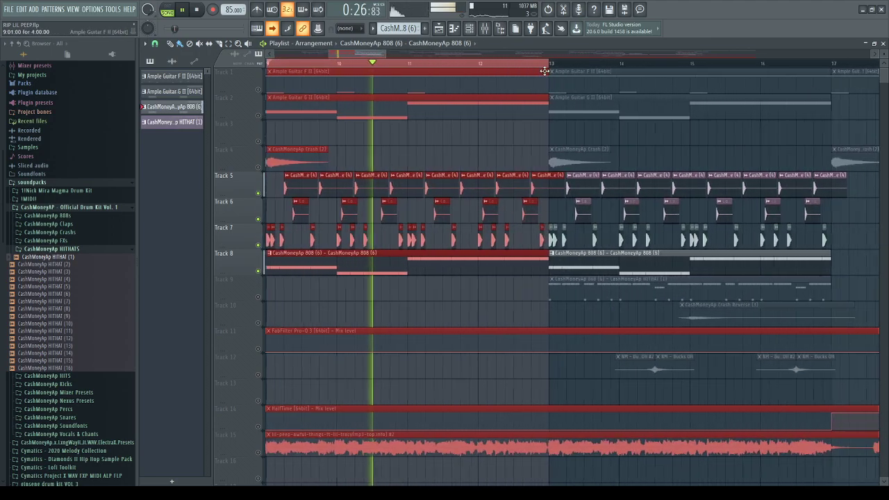
click(202, 11)
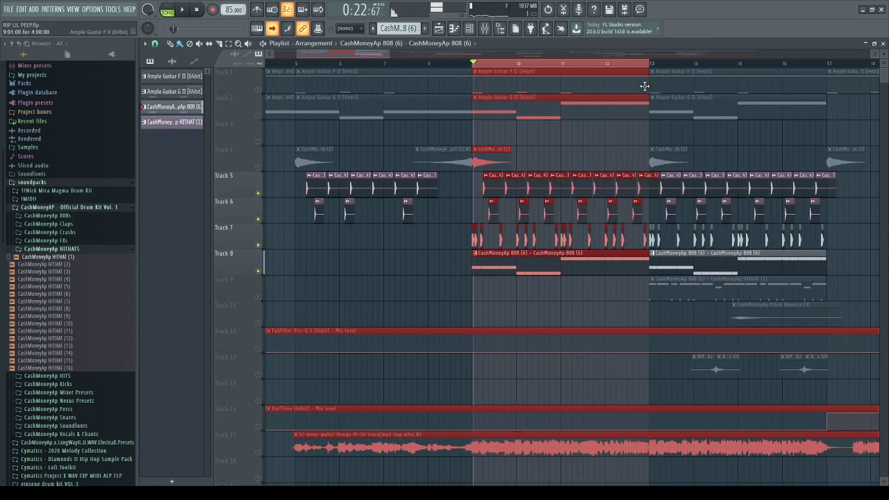
Set the playlist's time selection to bars 13 to 17 and examine track 9's CashMoneyAp HITHAT (1) pattern in the piano roll.
scroll(642, 84, up, 2)
drag(522, 67, 654, 81)
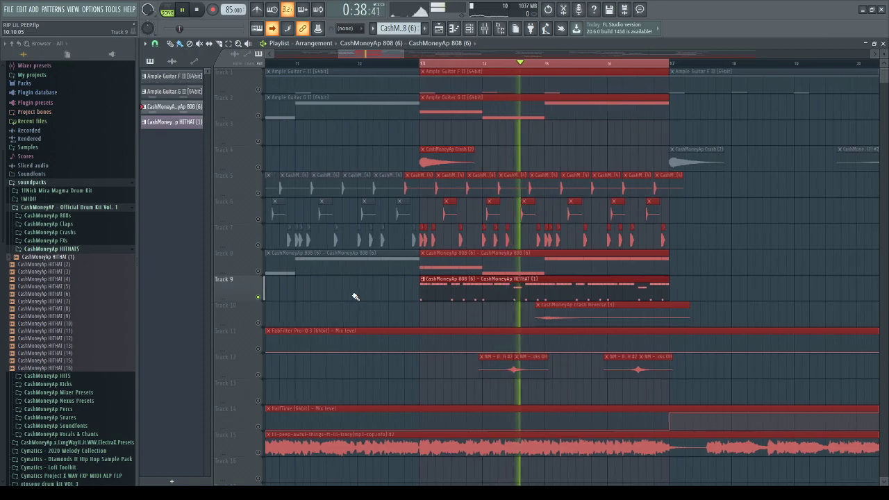
double_click(419, 297)
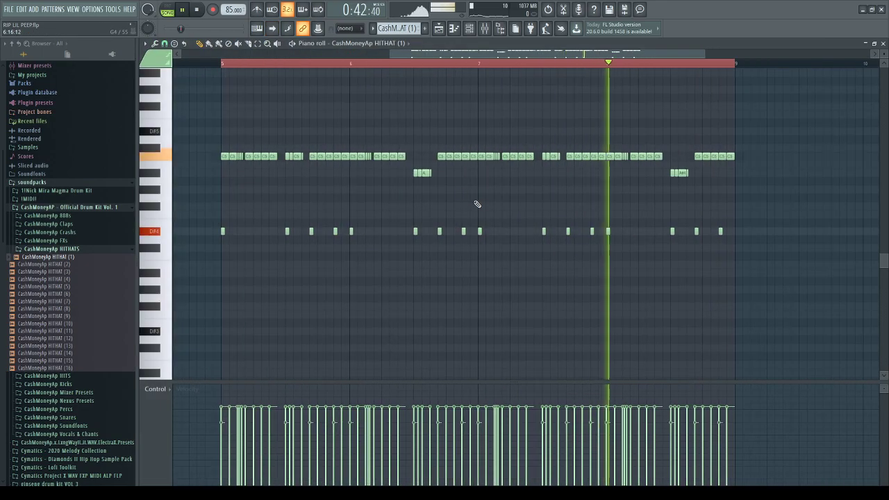
scroll(479, 202, up, 1)
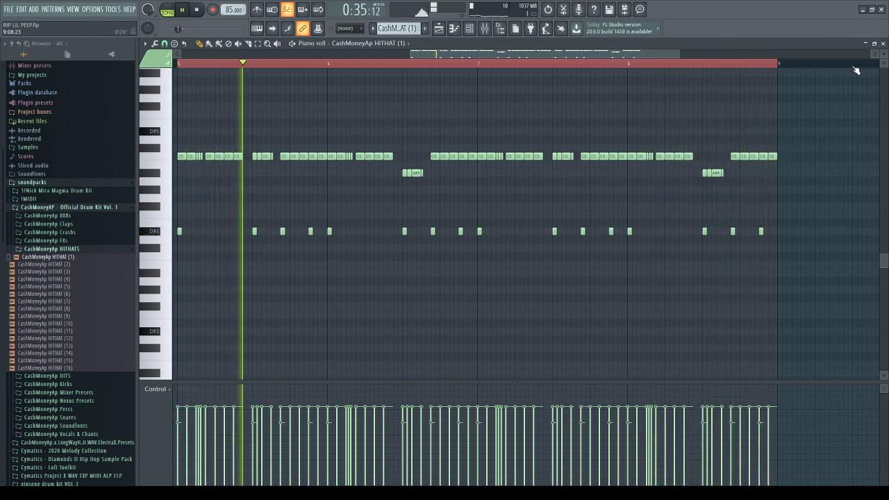
click(882, 44)
Unmute tracks 4 to 8, track 12 and the reverse crash on track 10 to play along with the hi-hats.
drag(257, 267, 258, 186)
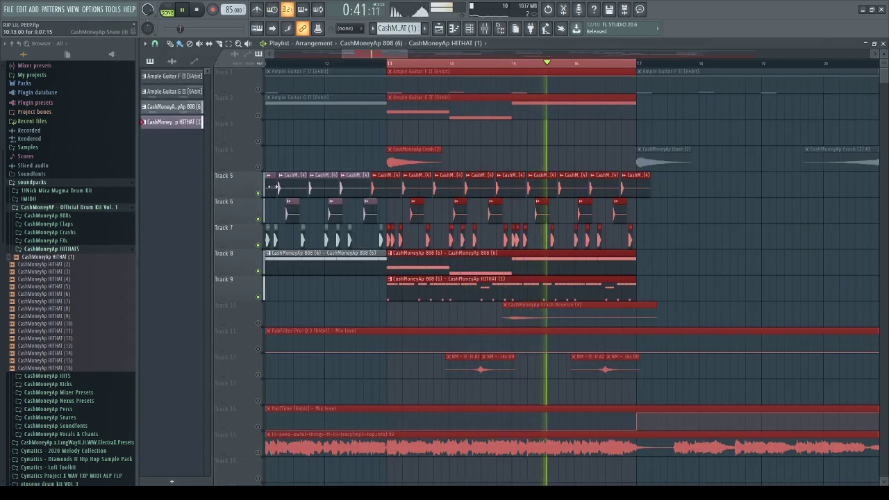
click(258, 167)
click(263, 375)
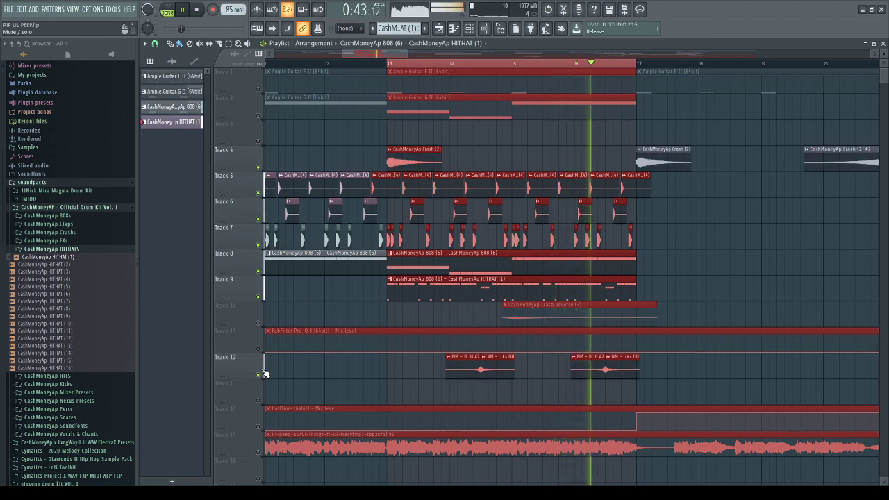
click(258, 323)
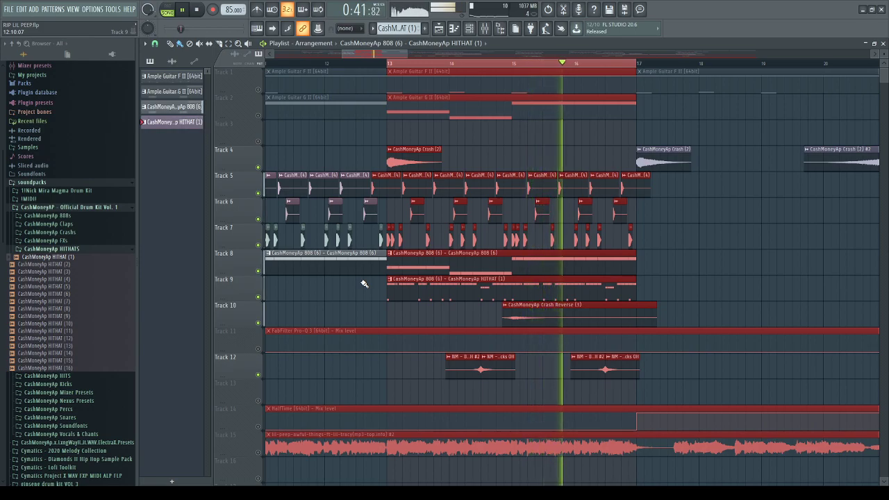
Unmute the guitar tracks 1 and 2, the mix level automation on tracks 11 and 14, and the audio on track 15.
click(258, 116)
click(258, 89)
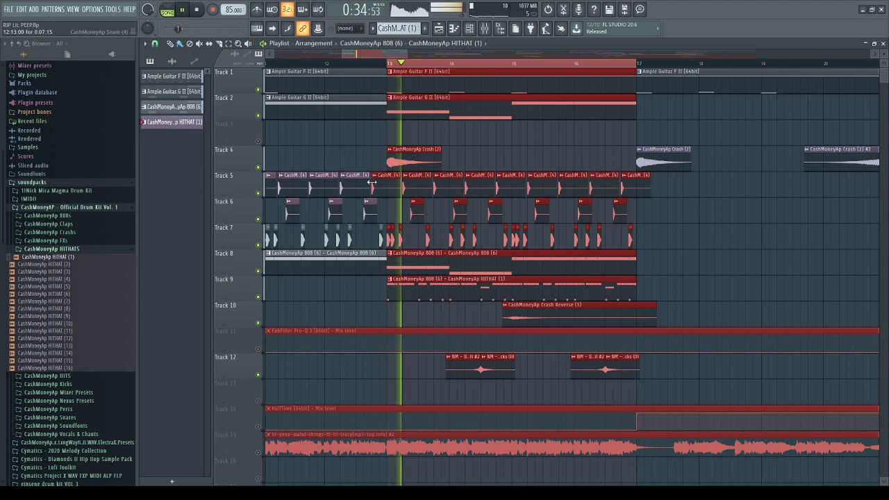
click(259, 349)
click(258, 426)
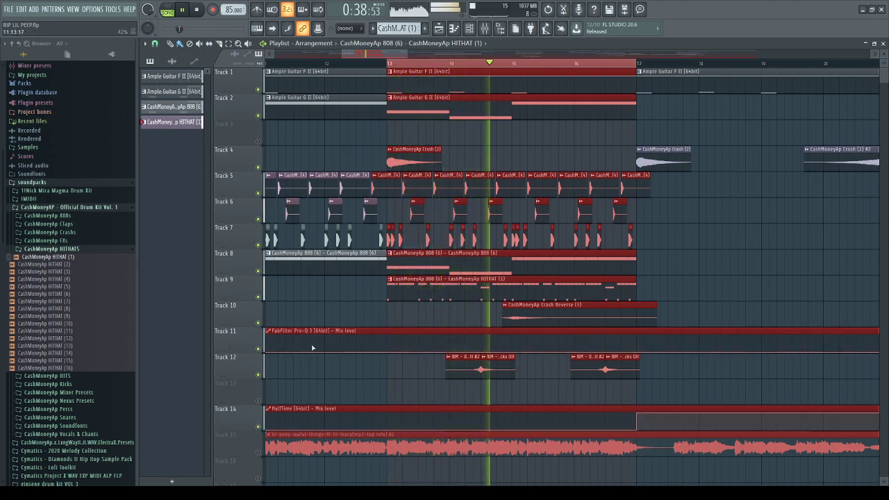
click(259, 453)
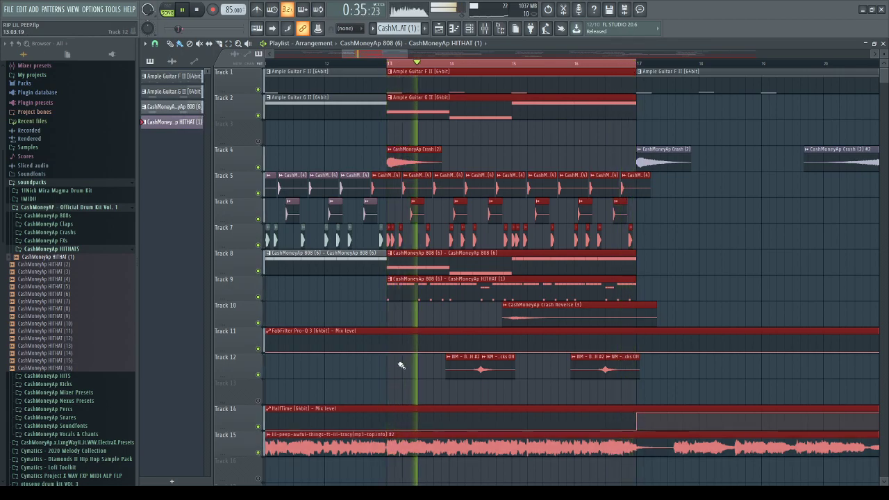
Listen to bars 13 to 17 with all the parts playing together, and stop playback.
scroll(406, 351, down, 2)
scroll(406, 353, up, 2)
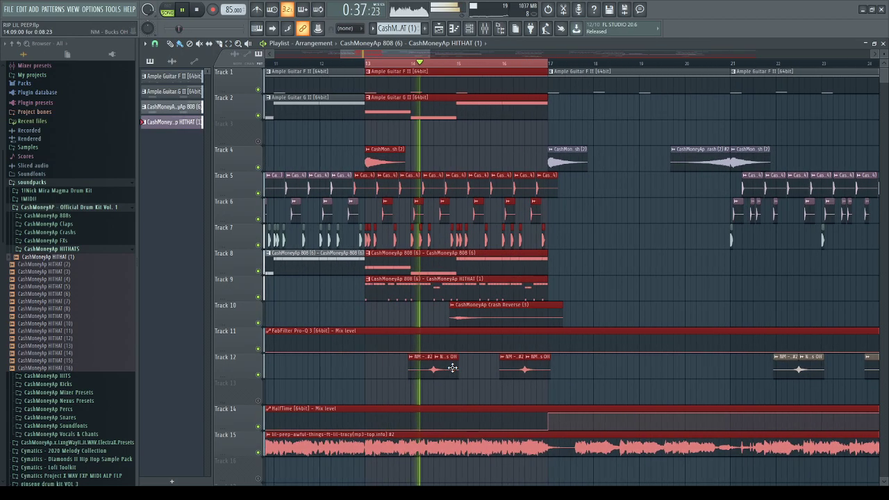
scroll(452, 368, up, 1)
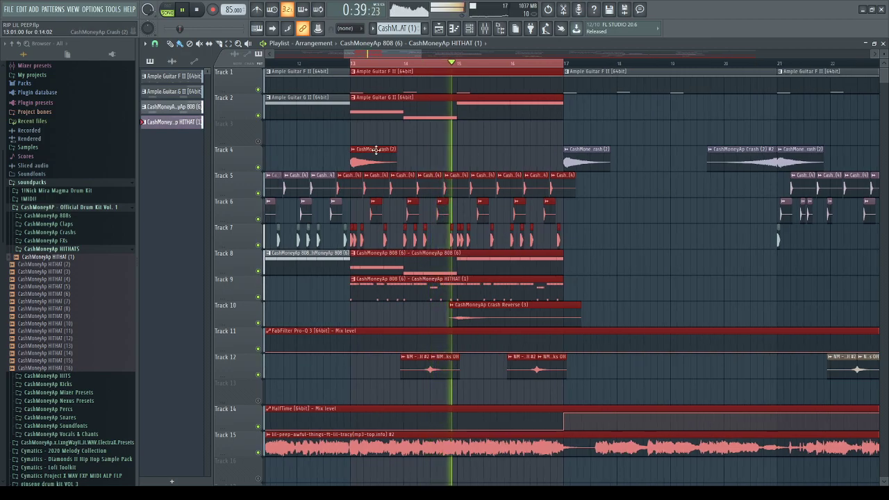
click(200, 11)
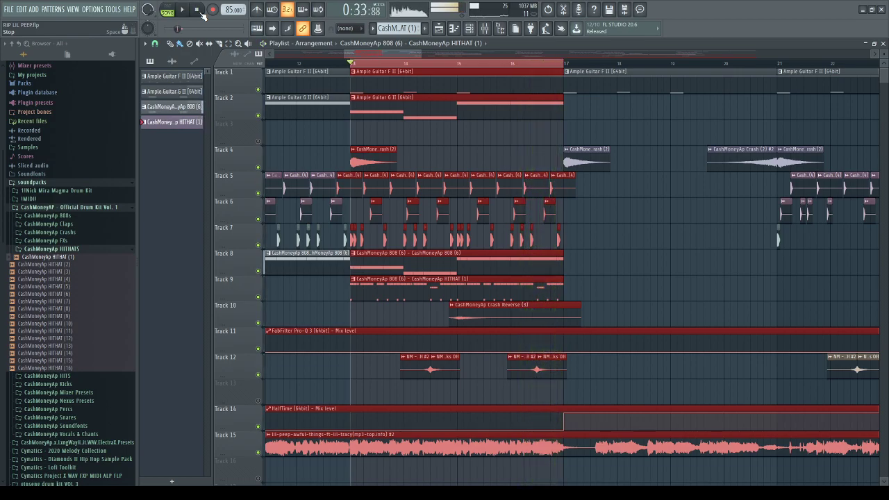